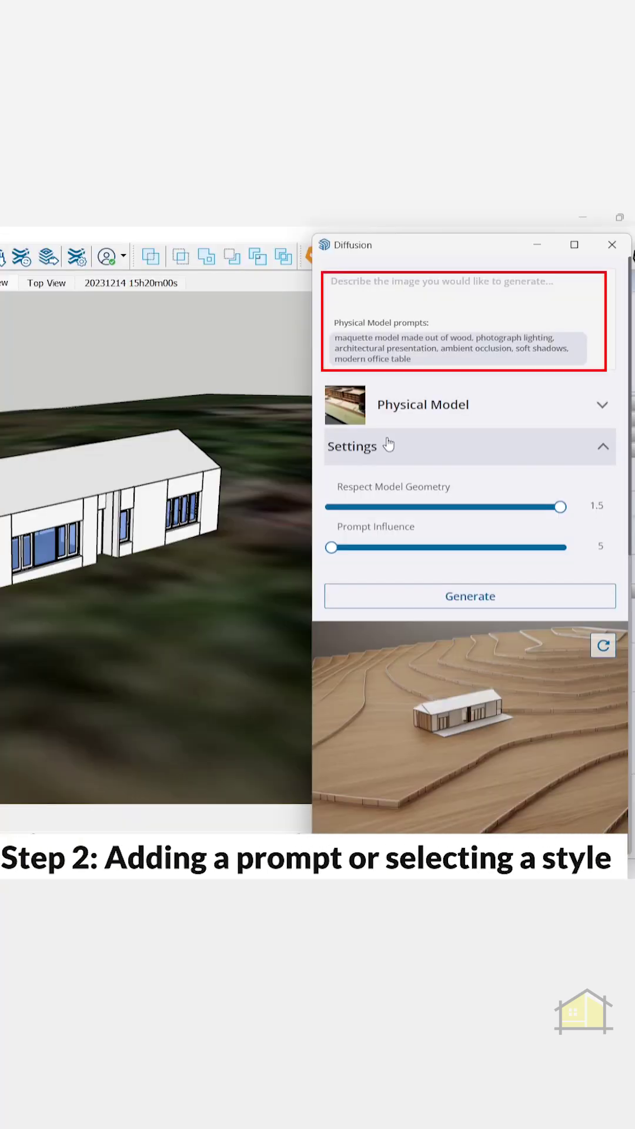
Choose Exterior Photorealistic from the Diffusion rendering style list
click(466, 408)
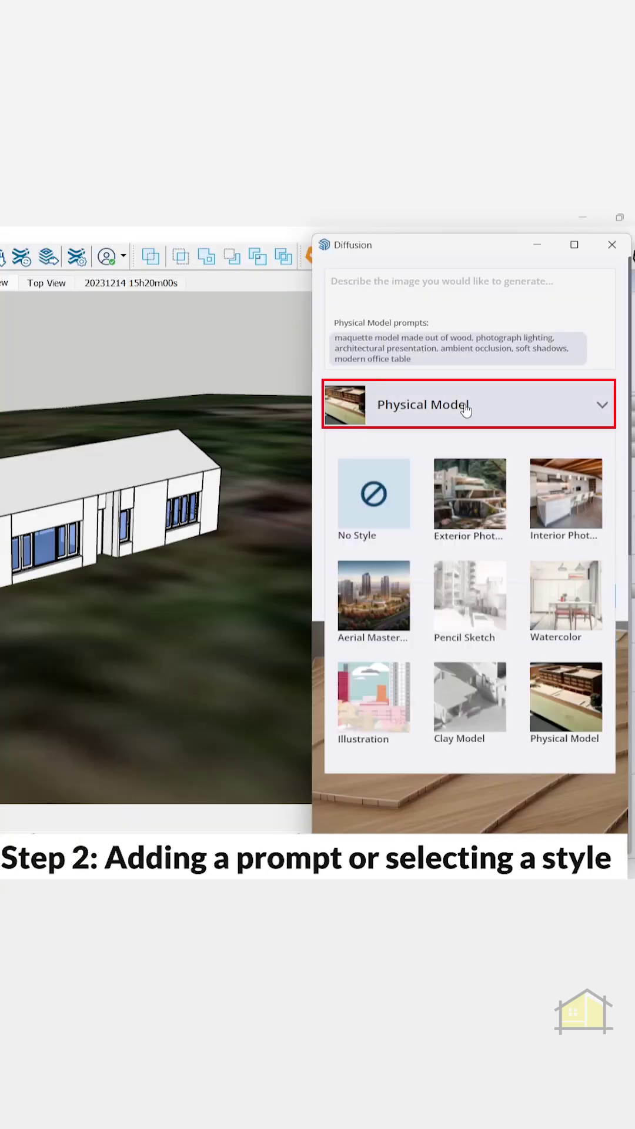
click(474, 495)
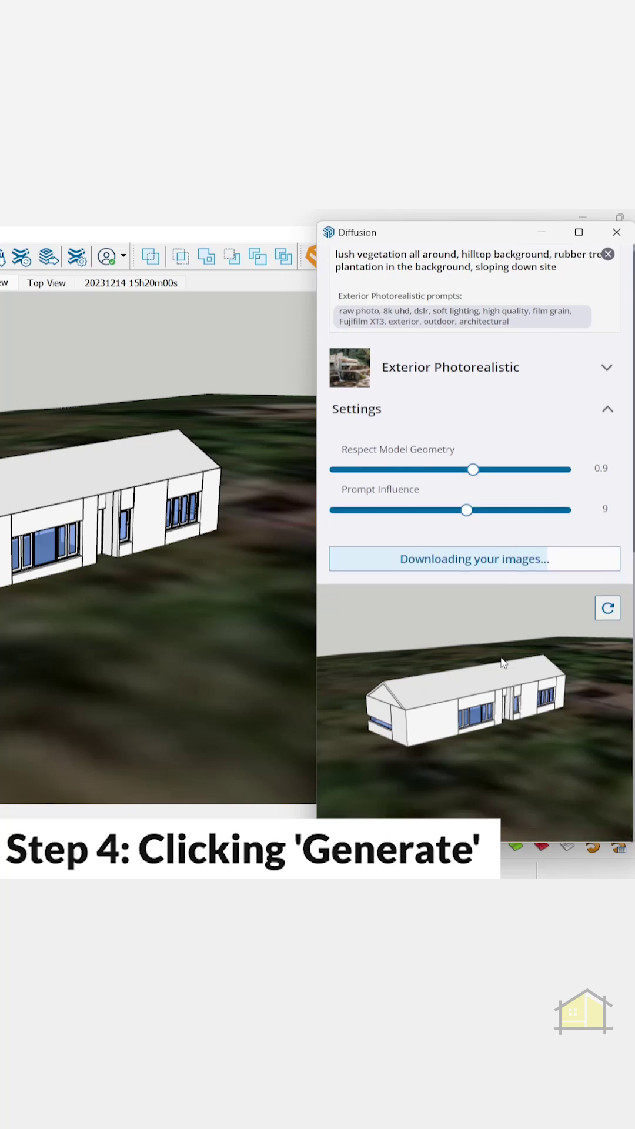
scroll(516, 643, down, 4)
scroll(503, 660, down, 1)
scroll(477, 652, up, 1)
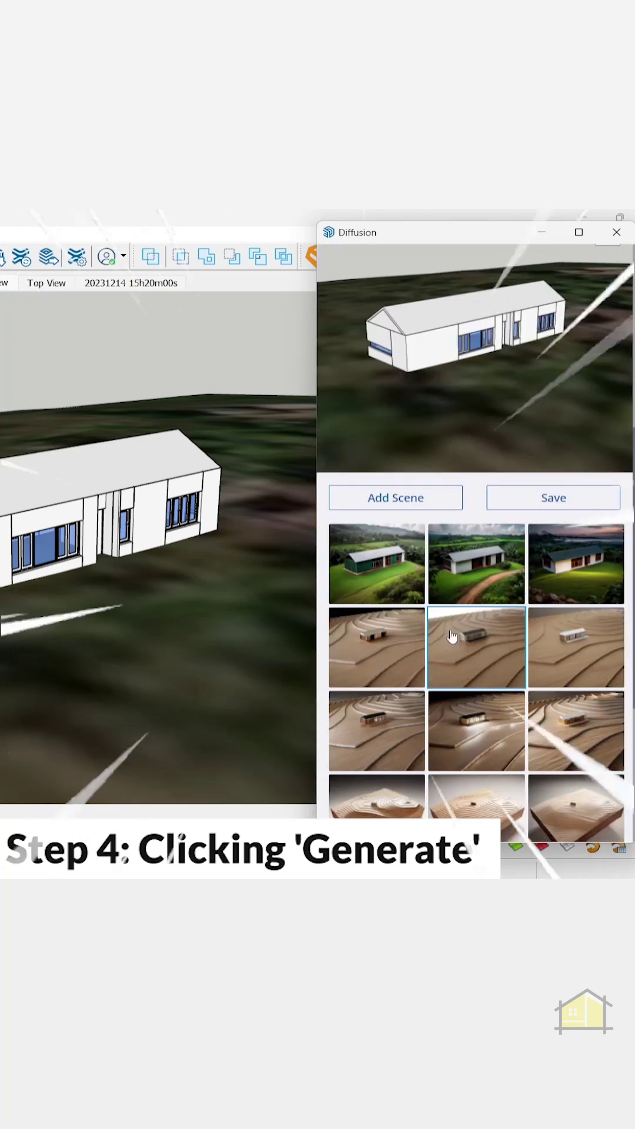
scroll(476, 670, up, 2)
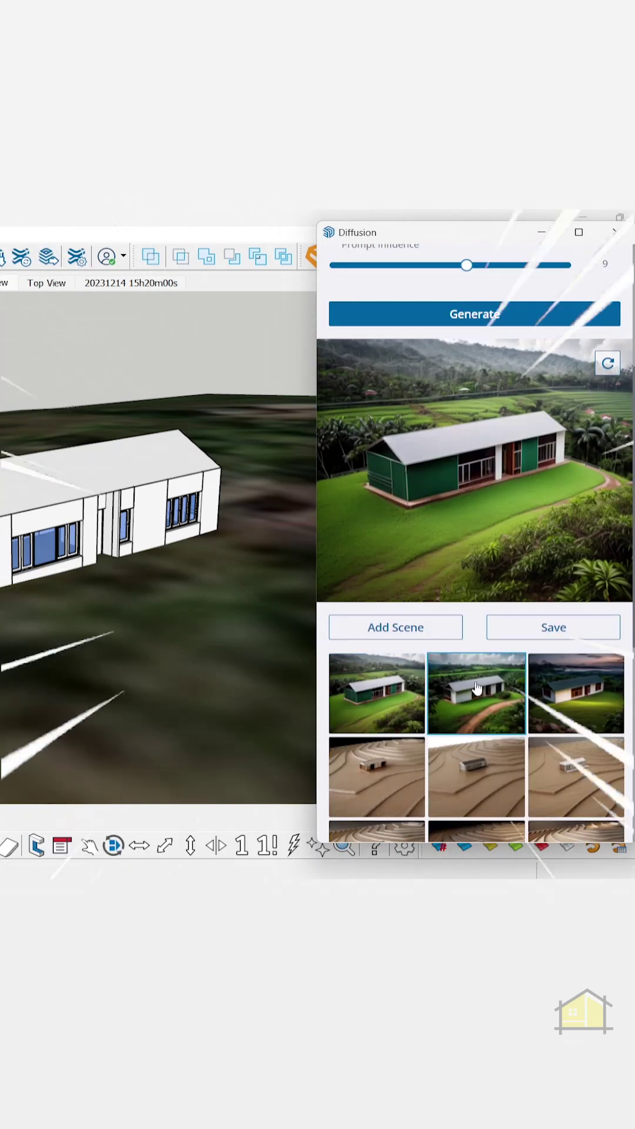
Preview the green house, first and dusk renders, and save the generated images
click(476, 692)
click(553, 705)
click(385, 699)
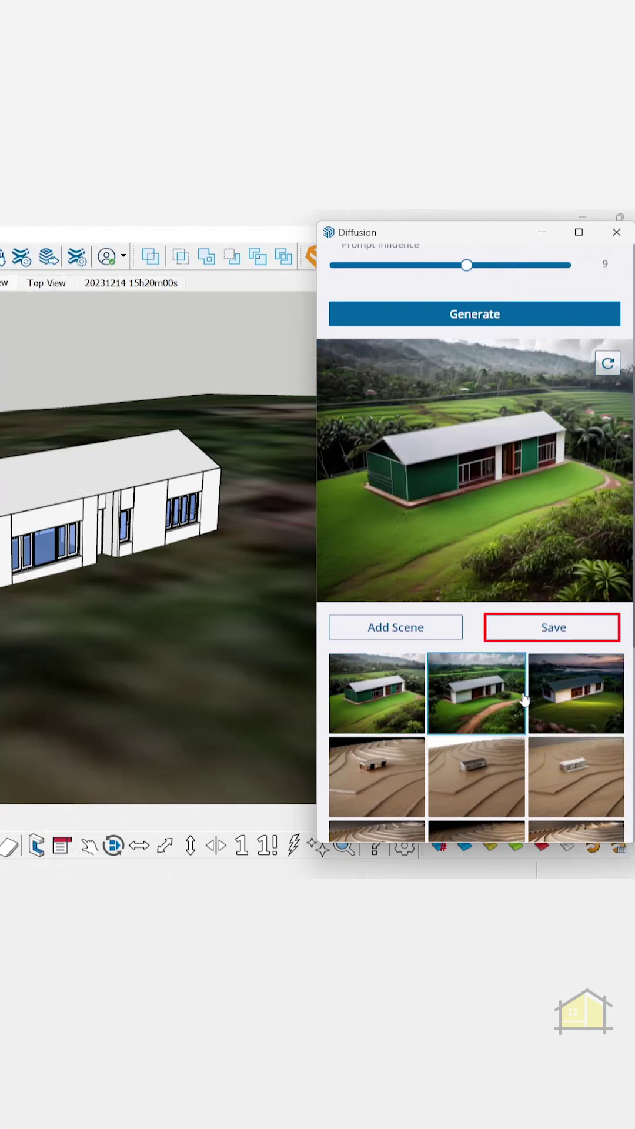
click(476, 692)
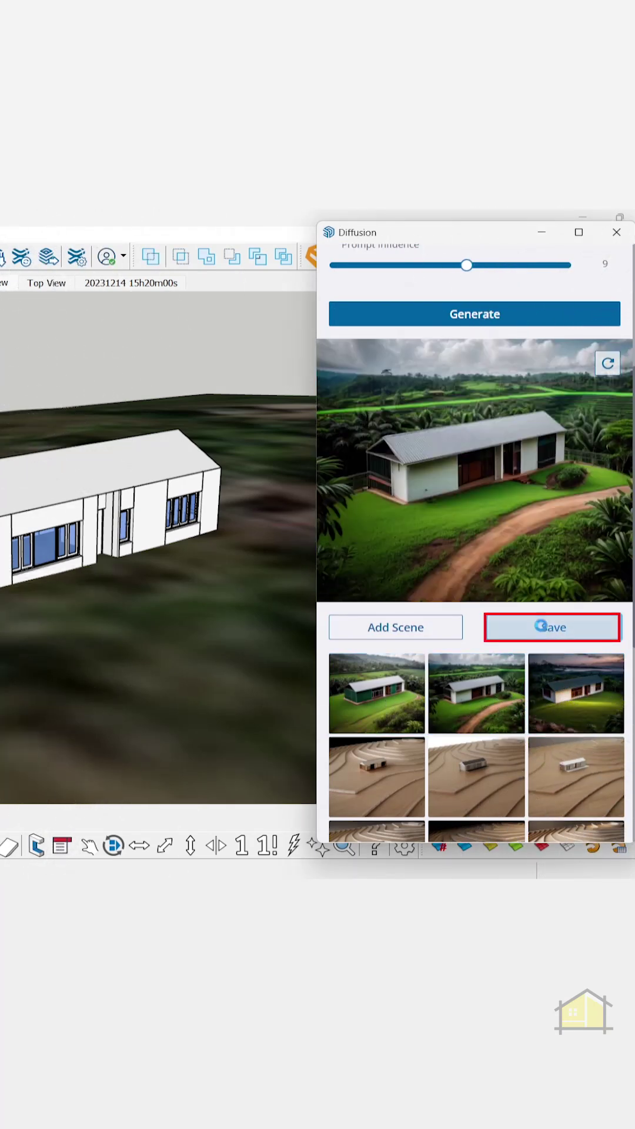
click(555, 677)
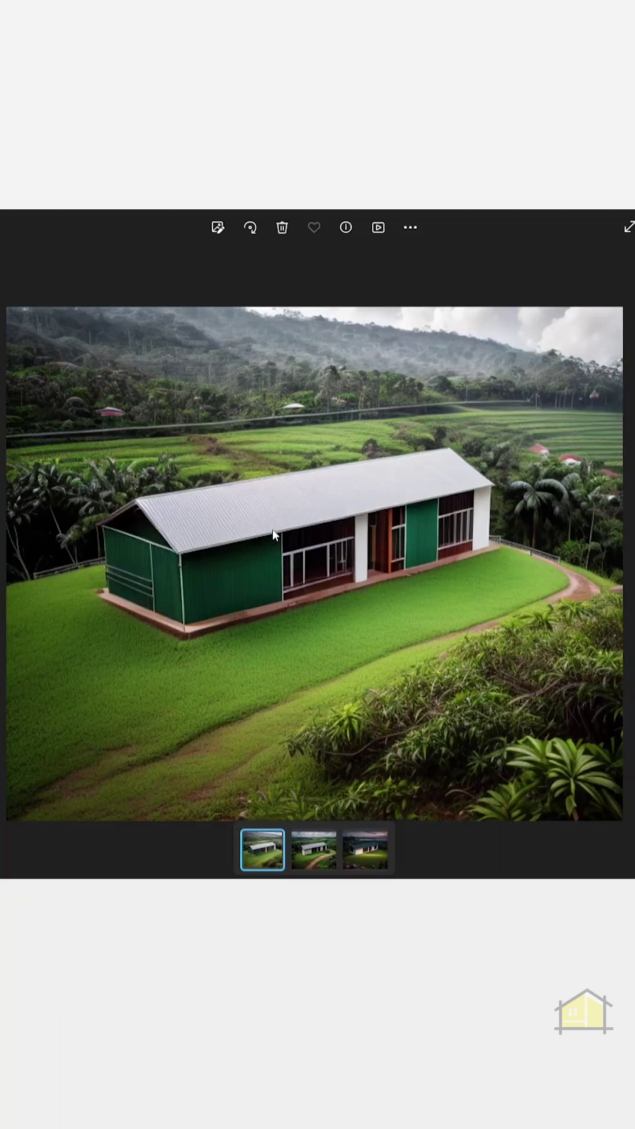
scroll(297, 618, down, 3)
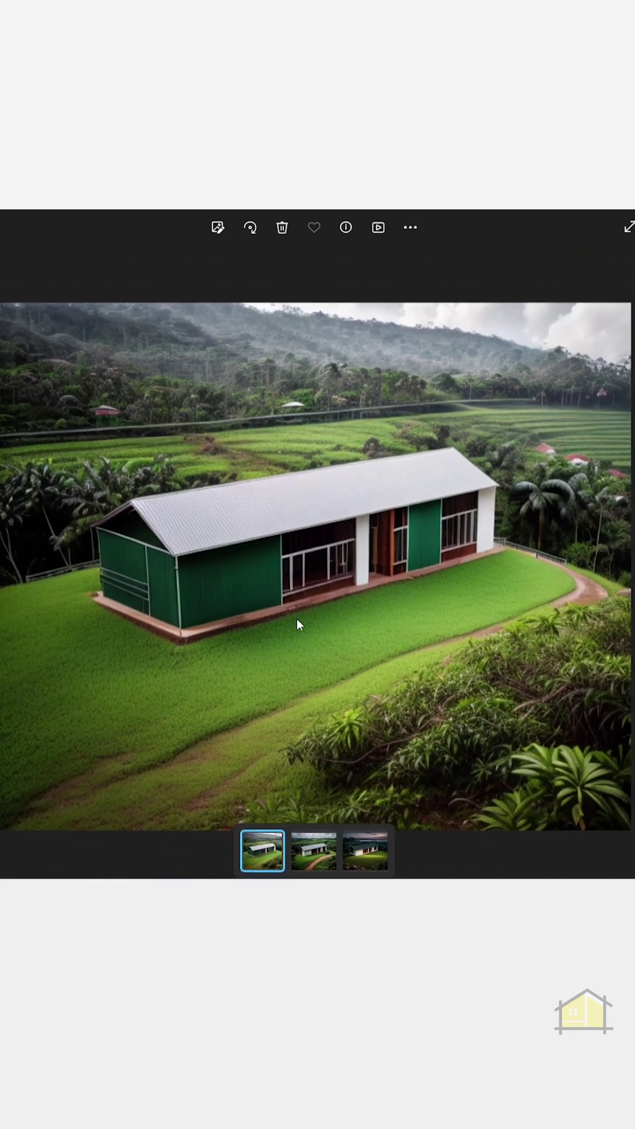